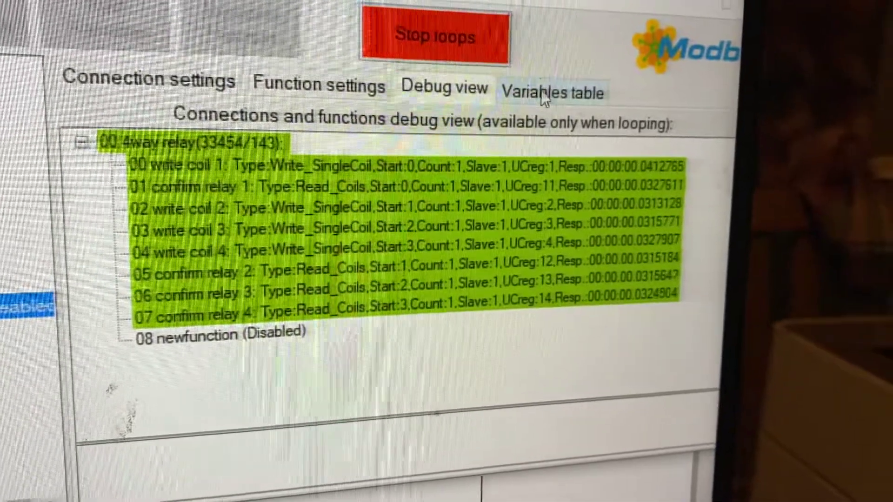
Step: Show the Variables table grid of relay values while all relay functions keep polling
left_click(555, 89)
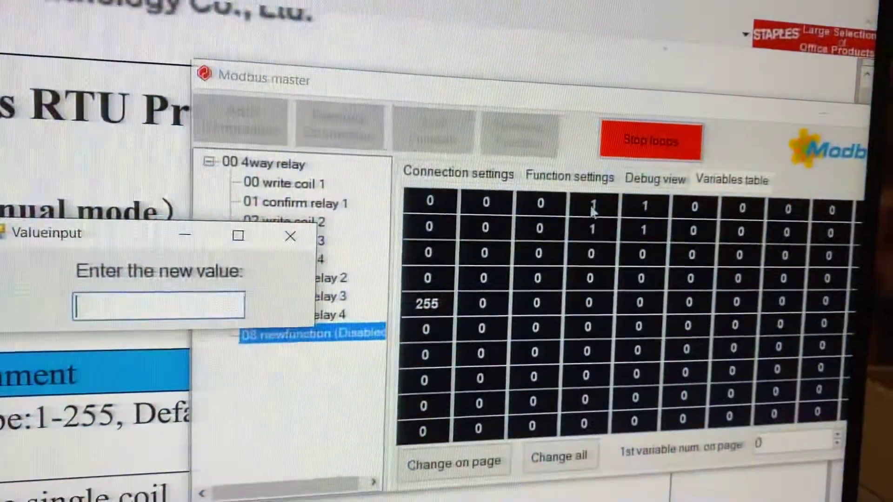
type("0")
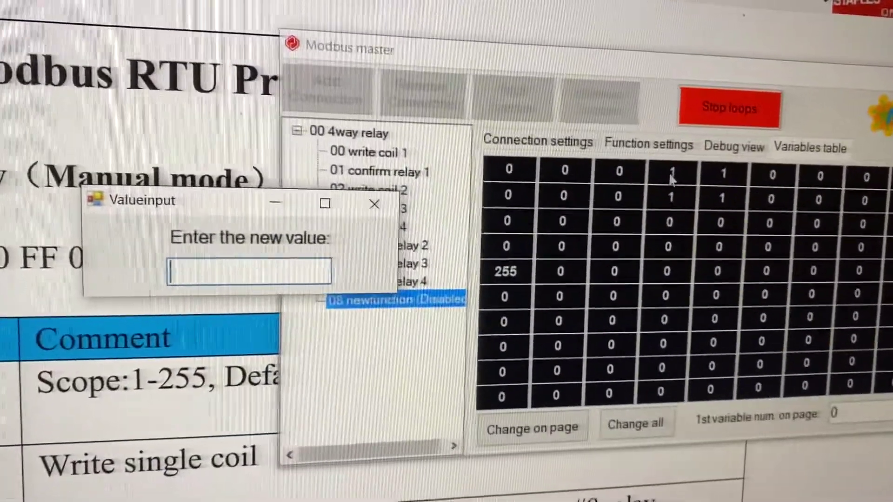
Step: Set both relay coils still reading 1 to 0
key("Return")
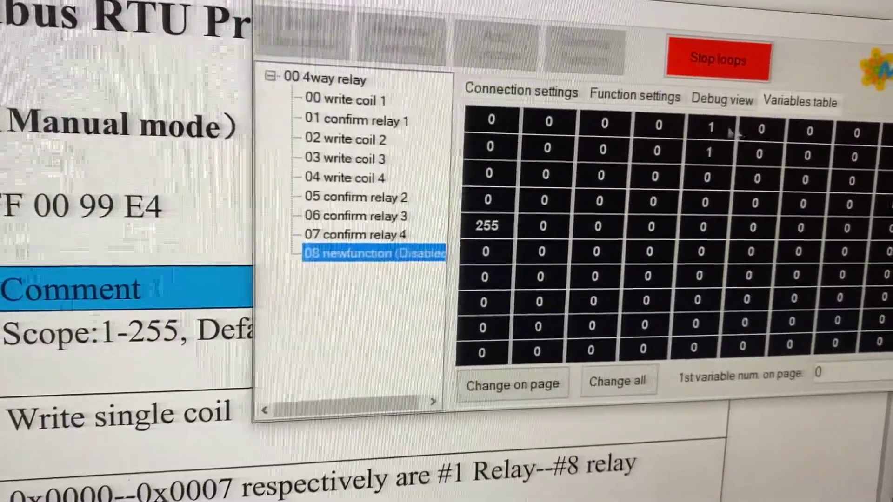
double_click(710, 129)
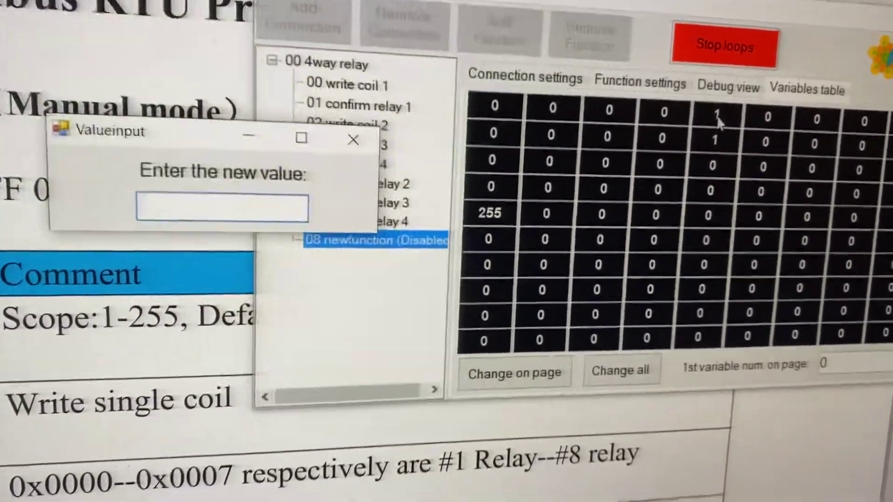
type("0")
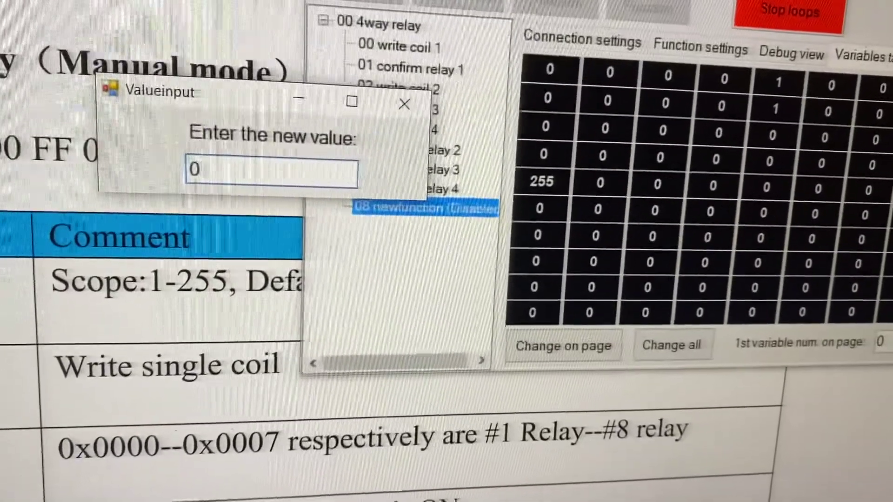
key("Return")
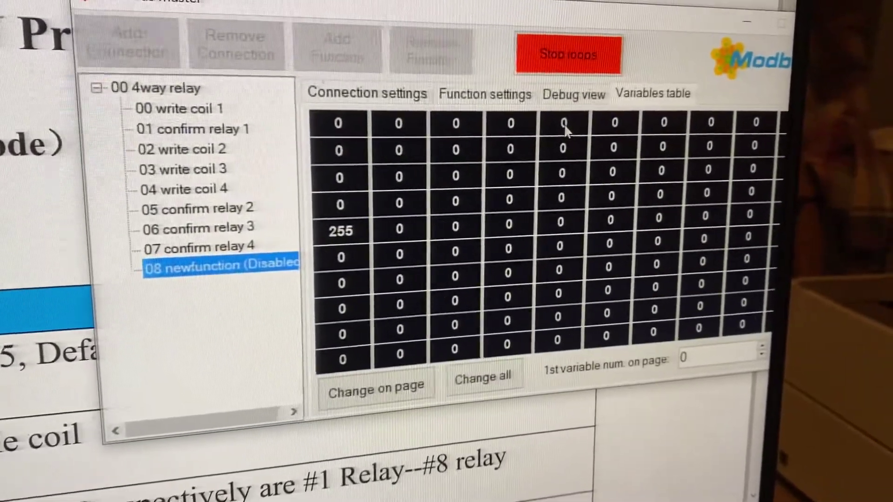
Step: Set one relay coil value to 1 and start editing the next coil cell
double_click(466, 123)
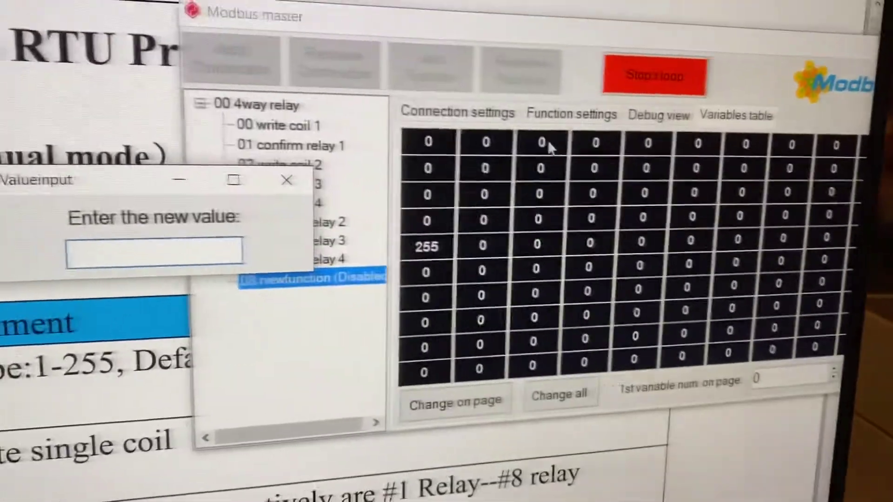
type("1")
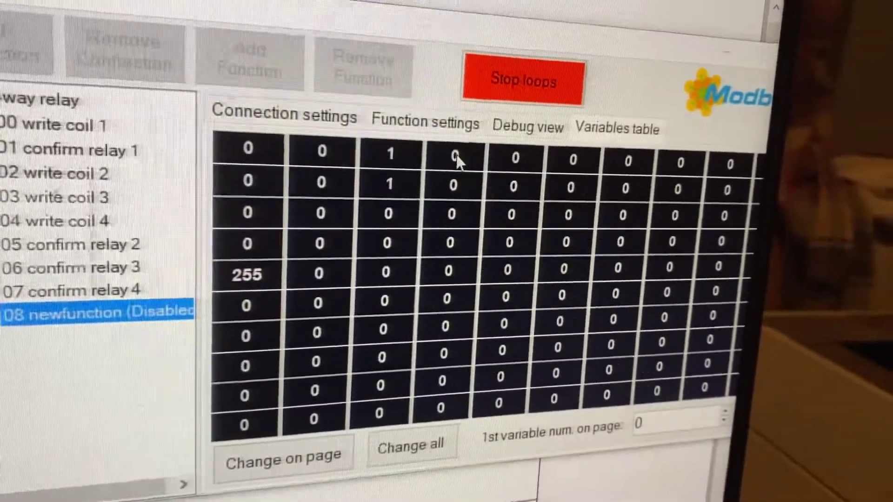
double_click(464, 155)
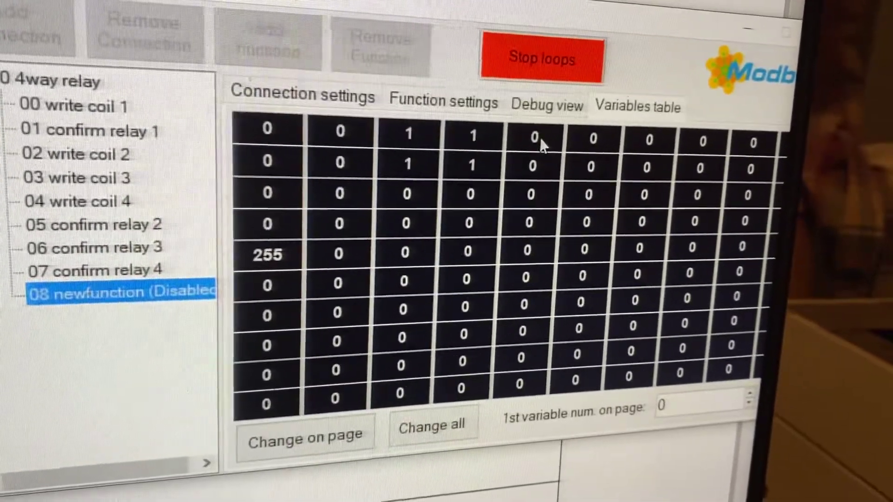
Step: Enter 1 for each remaining relay coil so its confirmation also reads 1
double_click(541, 143)
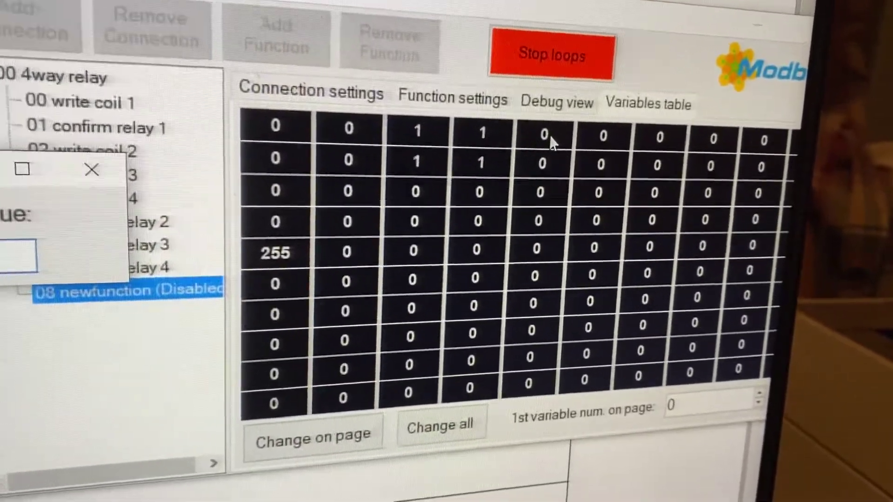
type("1")
key("Return")
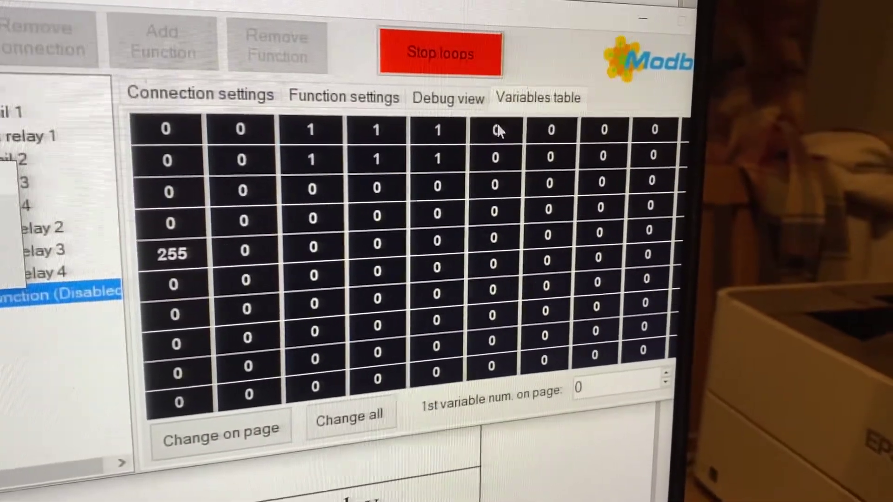
left_click(497, 129)
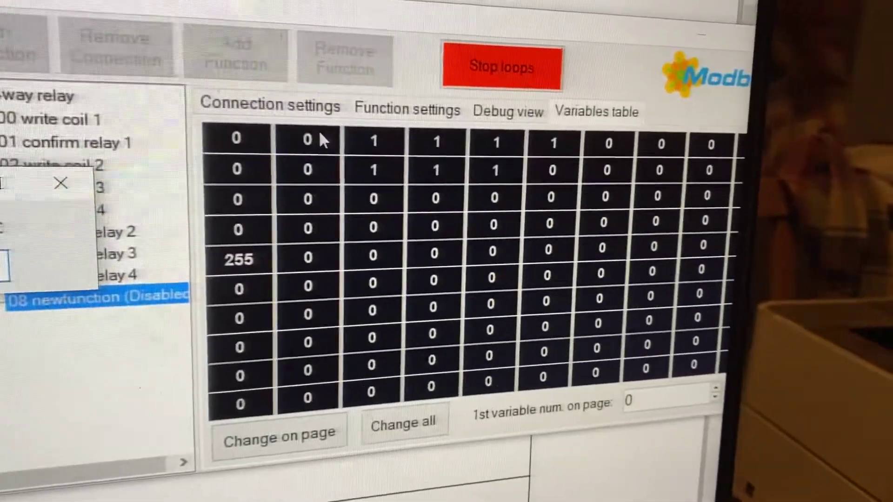
type("1")
key("Return")
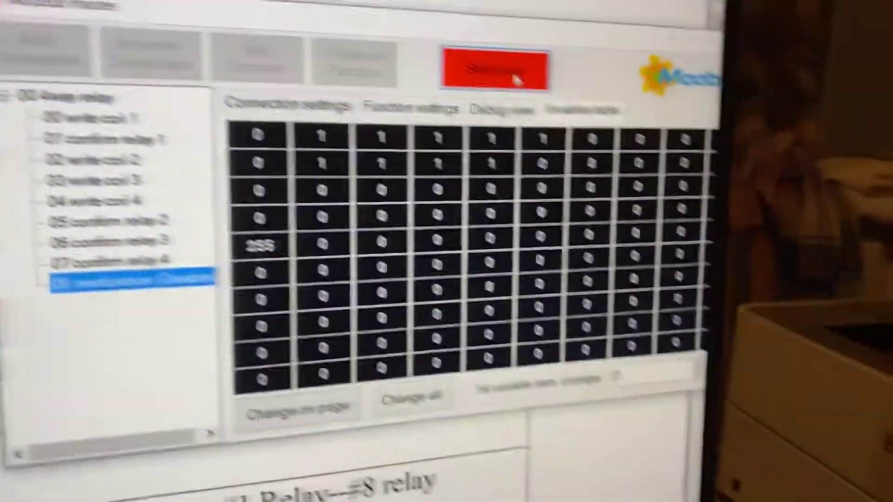
Step: Halt polling with Stop loops and show the empty connections debug listing
left_click(621, 145)
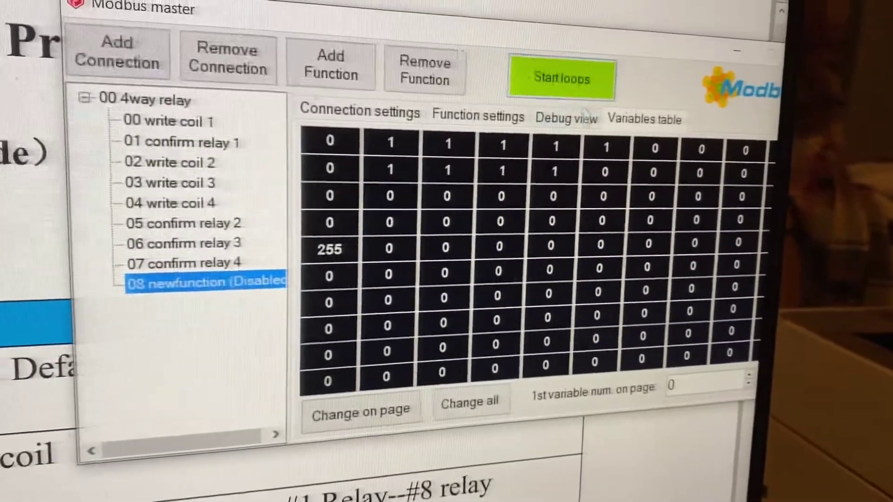
left_click(579, 116)
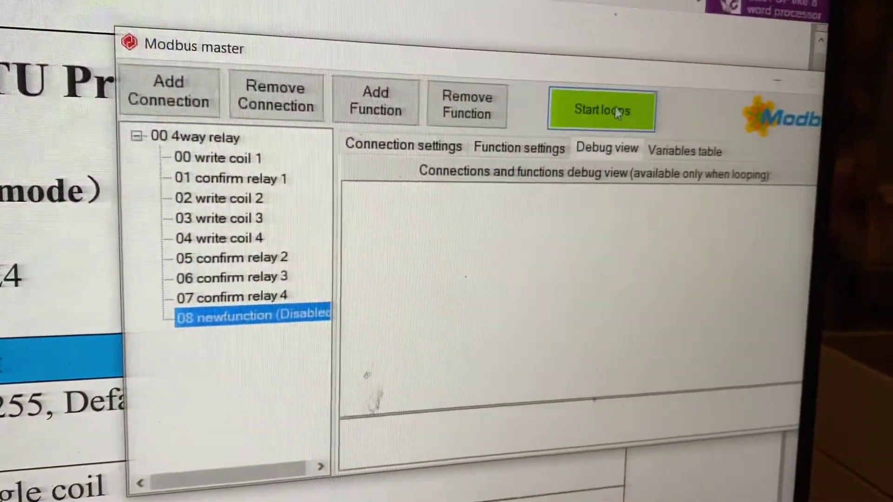